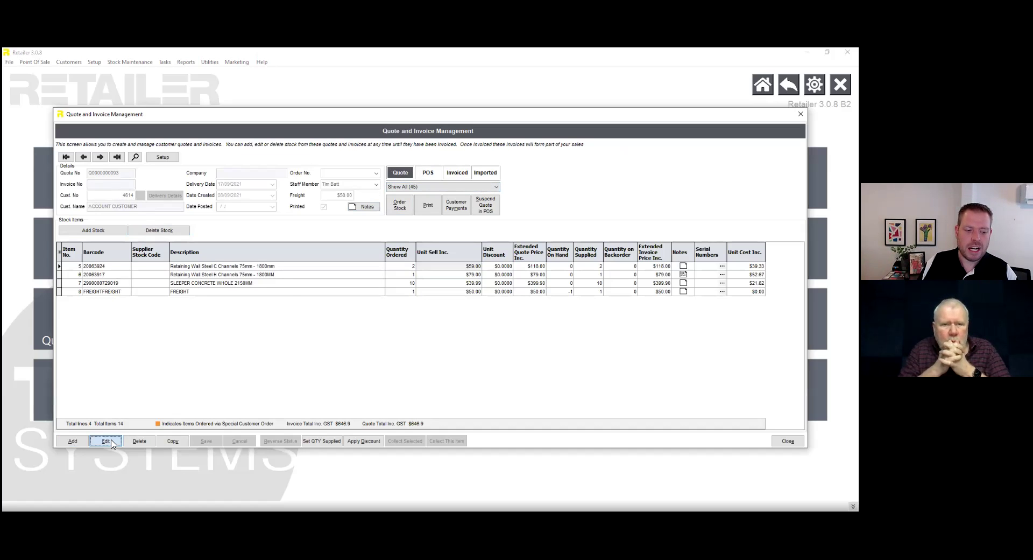
Open the current quote for editing and review the customer's saved addresses in its delivery details.
left_click(73, 441)
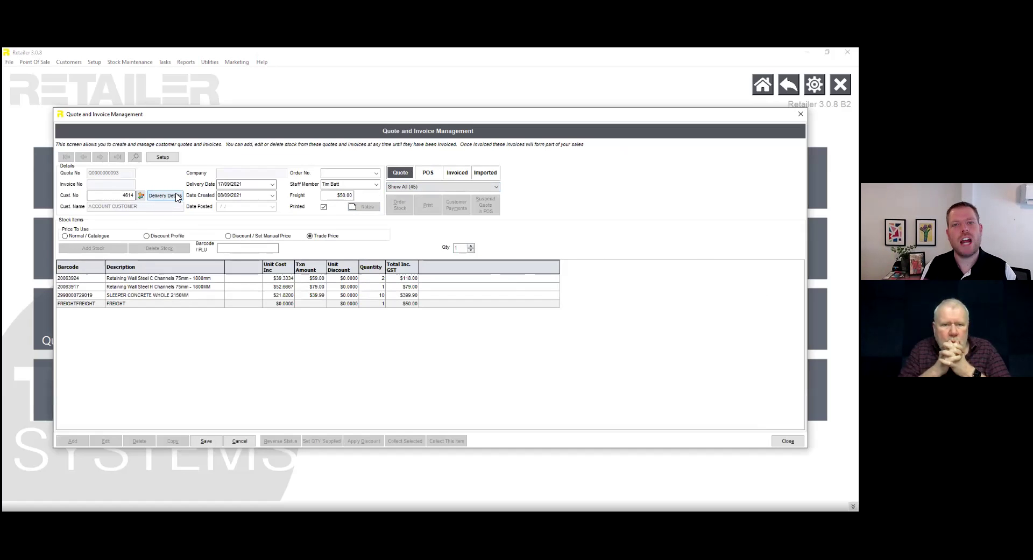
left_click(165, 196)
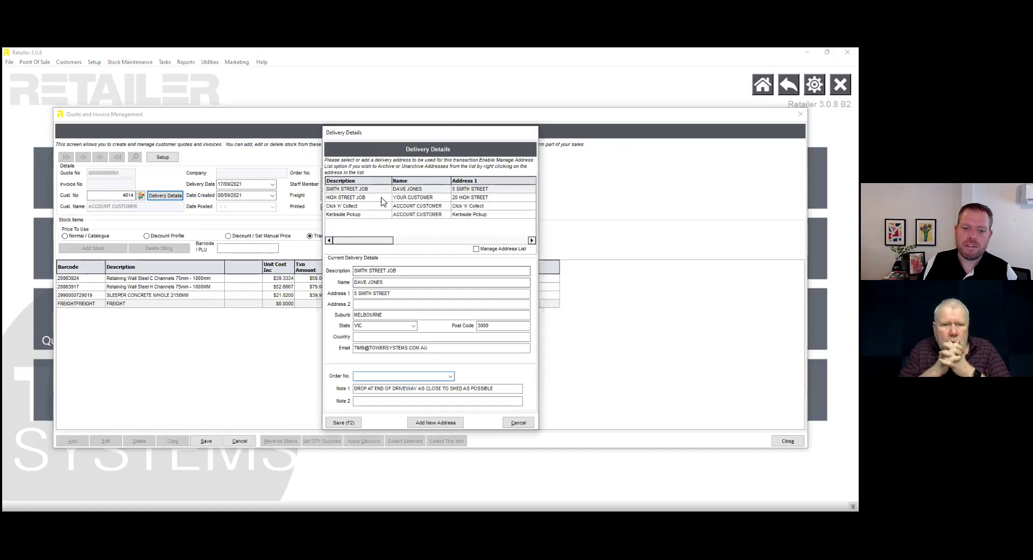
left_click(375, 200)
left_click(376, 189)
left_click(374, 197)
left_click(363, 207)
left_click(362, 196)
left_click(361, 189)
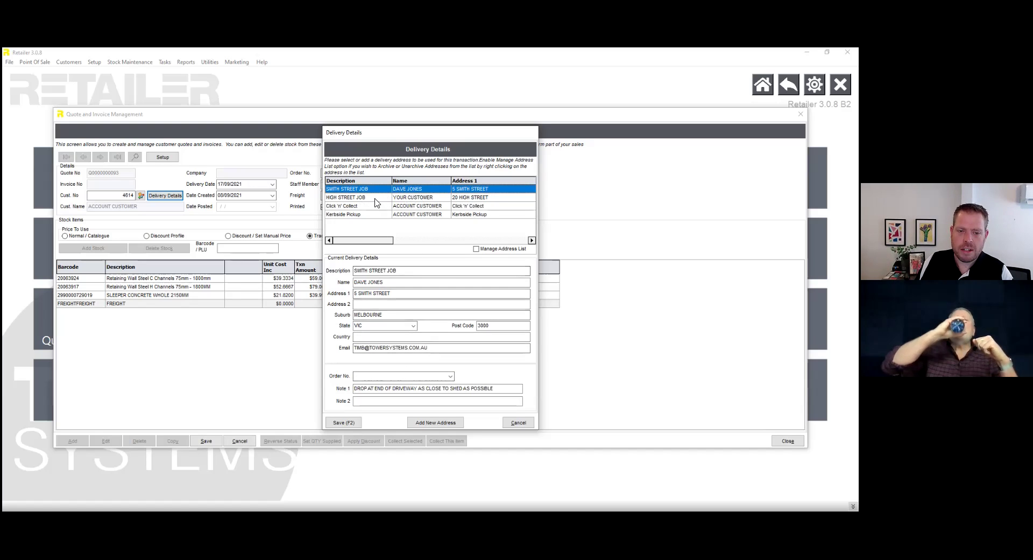
Compare the delivery notes of the first two saved job addresses, and leave the delivery details and quote without saving.
left_click(445, 388)
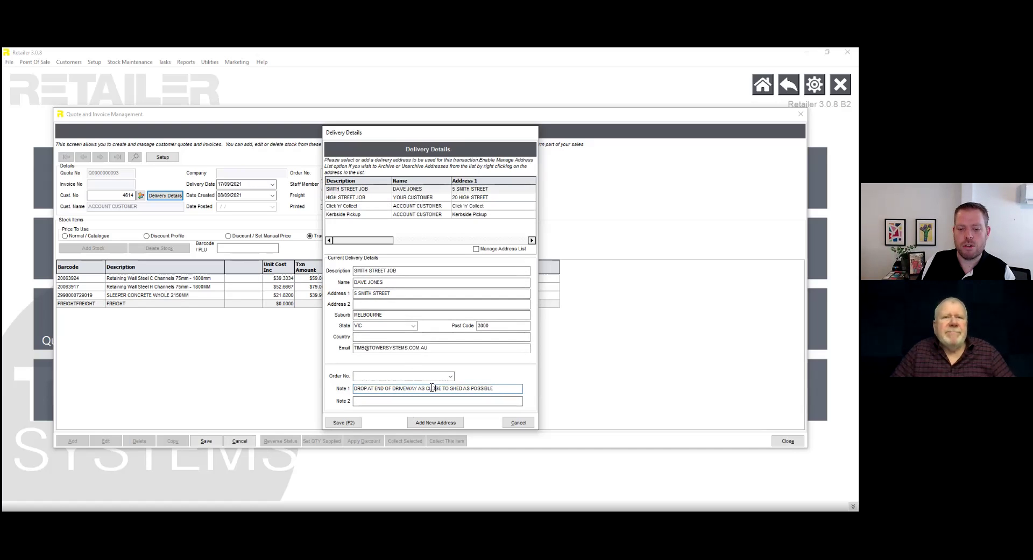
left_click(357, 190)
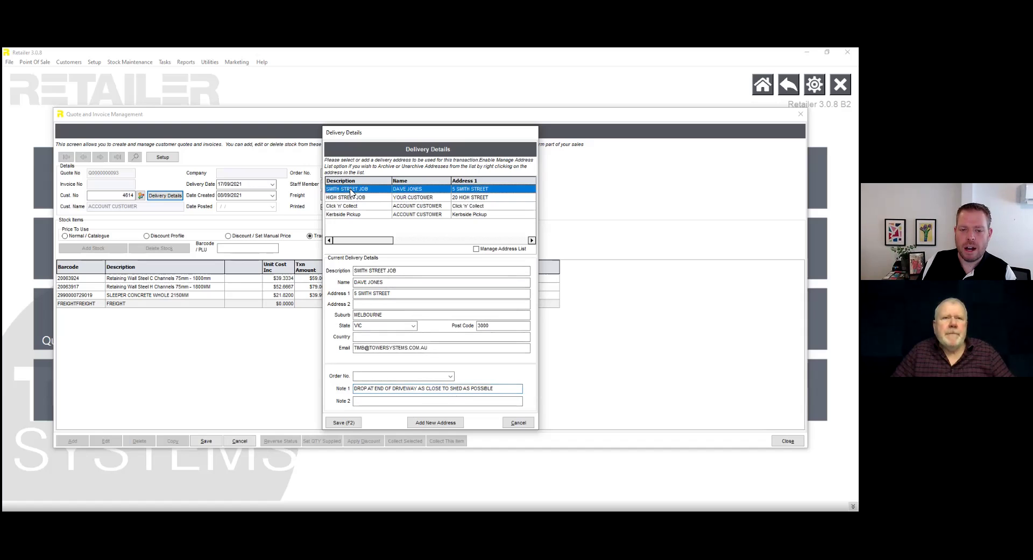
left_click(353, 197)
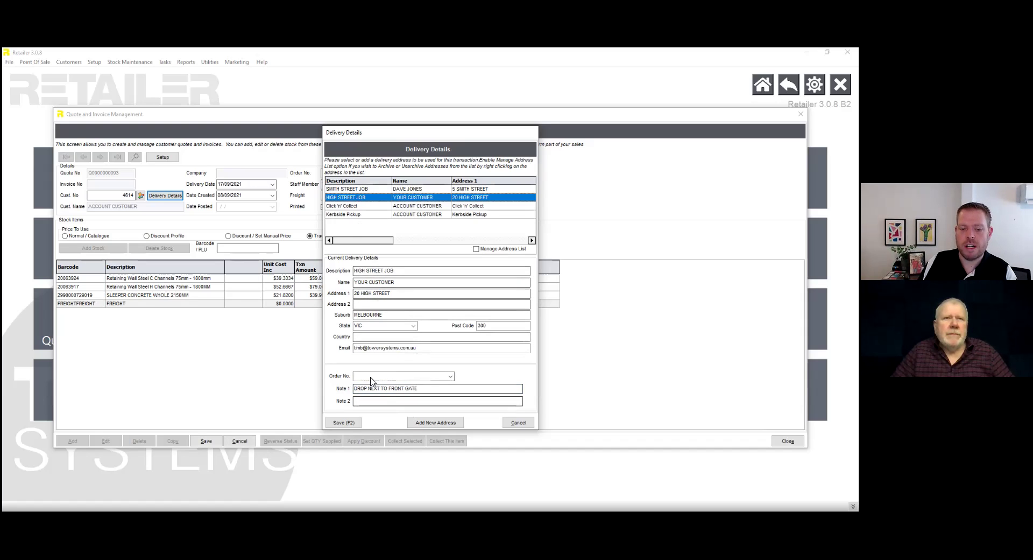
left_click(522, 422)
left_click(239, 440)
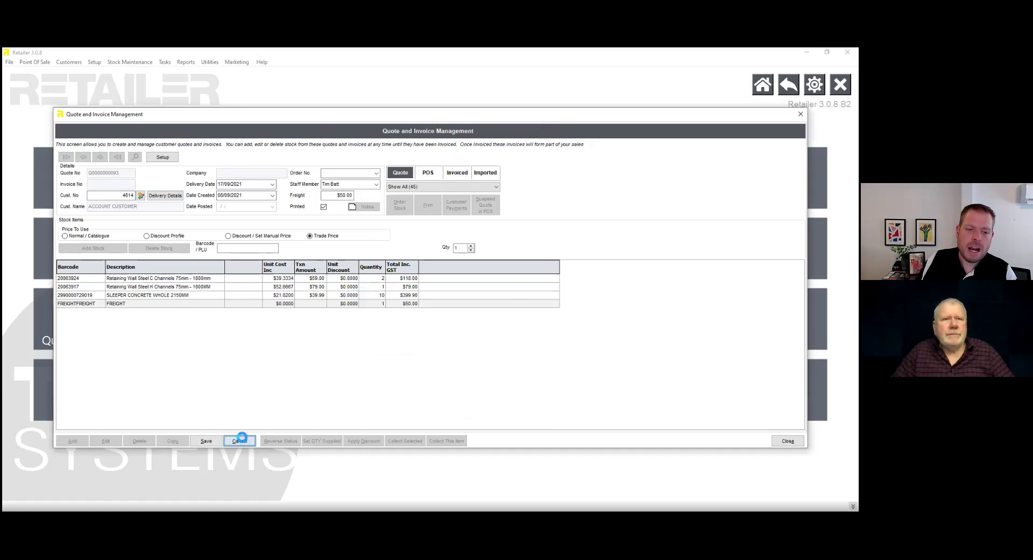
View the quote's general notes and the item note on the Retaining Wall Steel H Channels line.
left_click(453, 297)
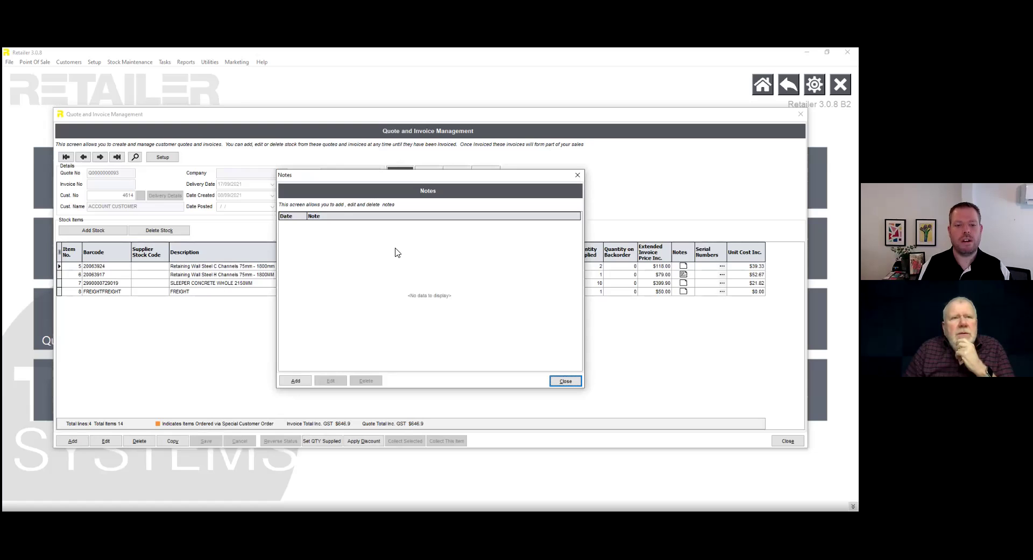
left_click(564, 382)
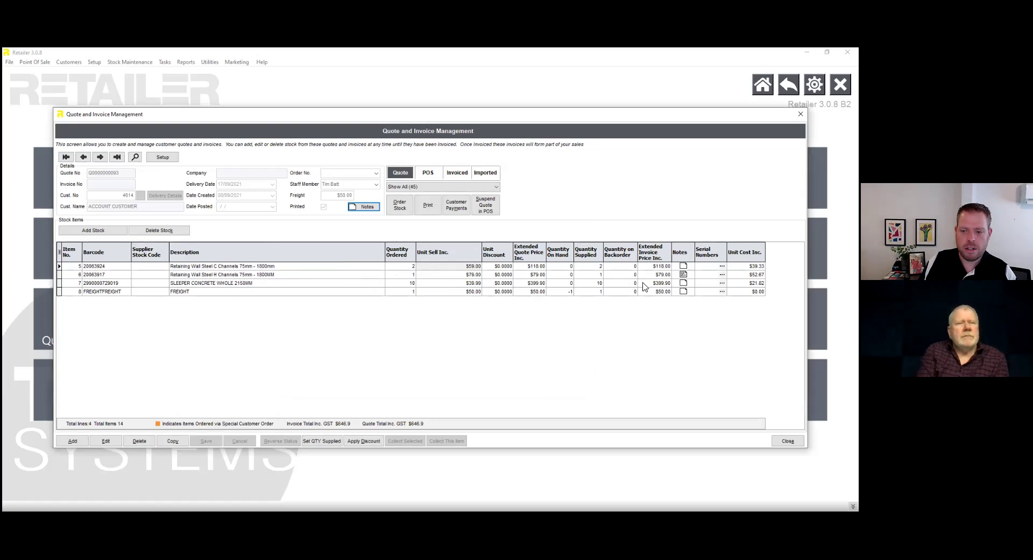
left_click(683, 275)
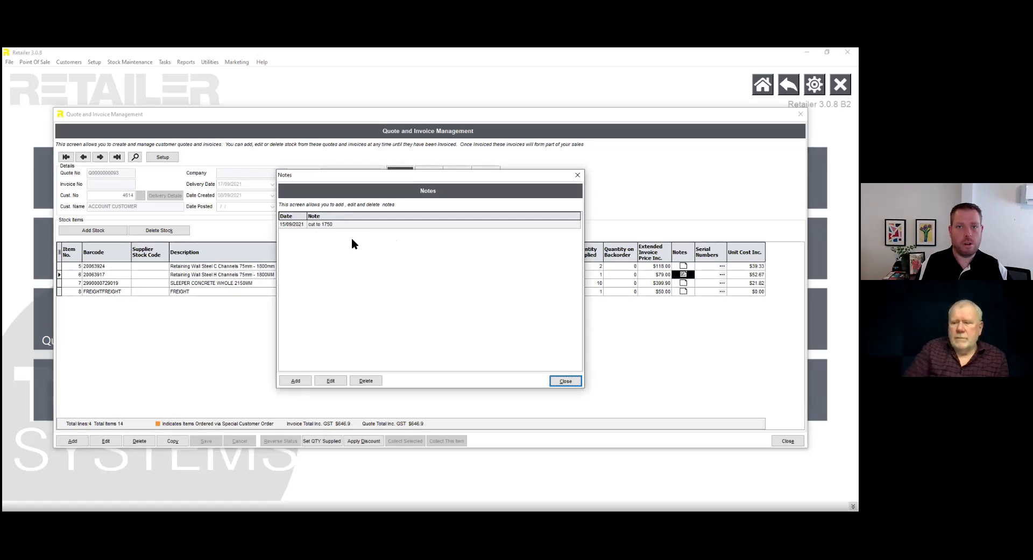
left_click(565, 381)
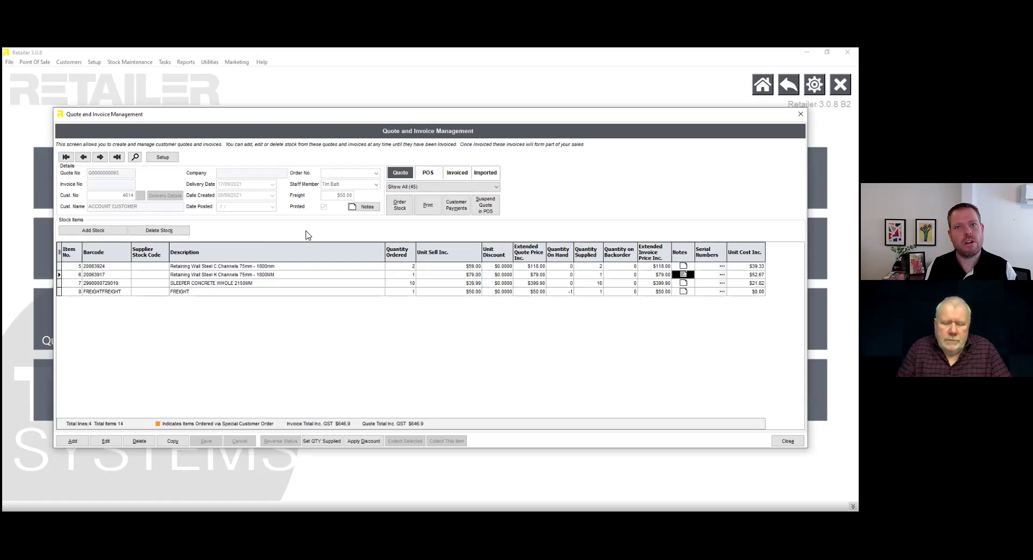
Open the quote's print options despite the credit limit warning, enable Email, Invoice and PickSlip, and close without printing.
left_click(429, 206)
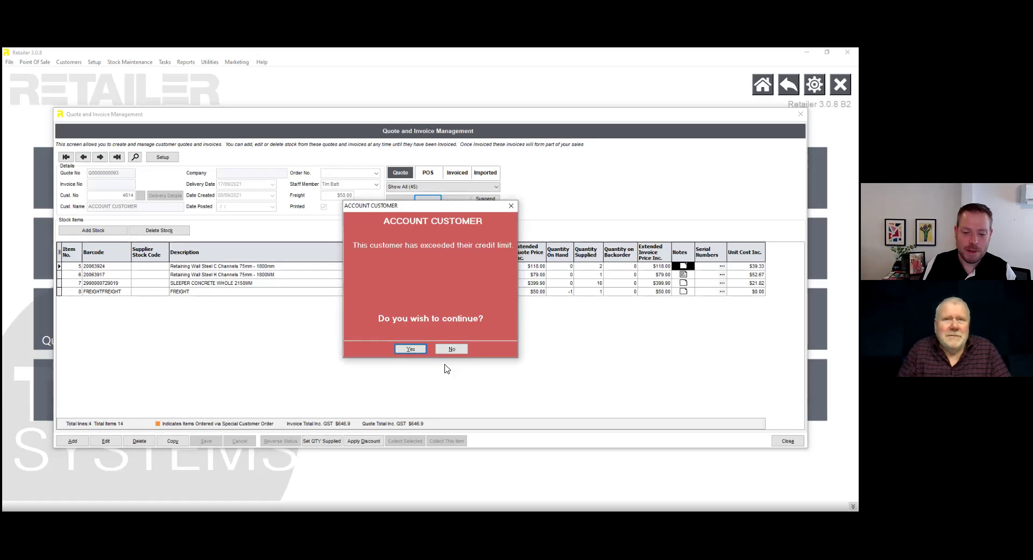
left_click(423, 350)
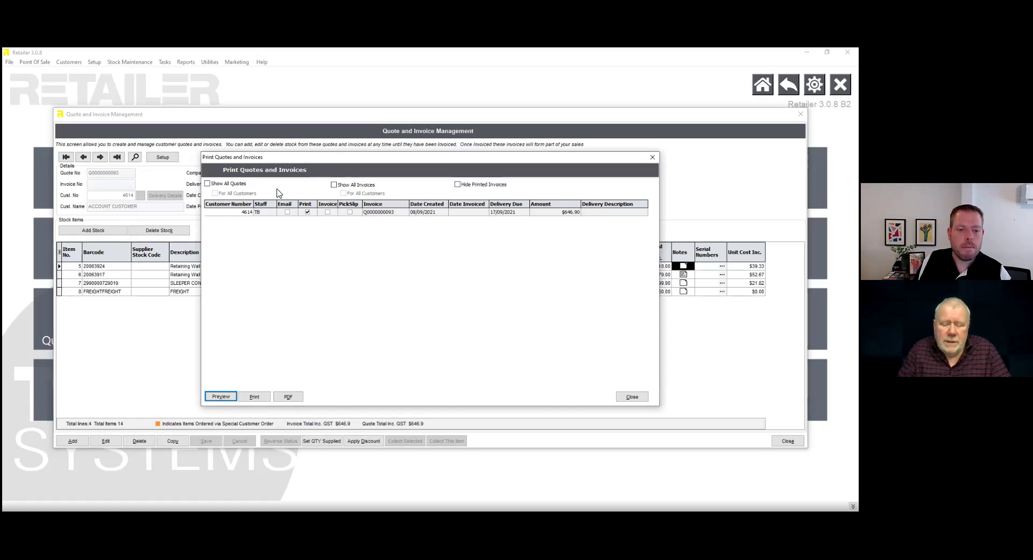
left_click_drag(312, 158, 355, 203)
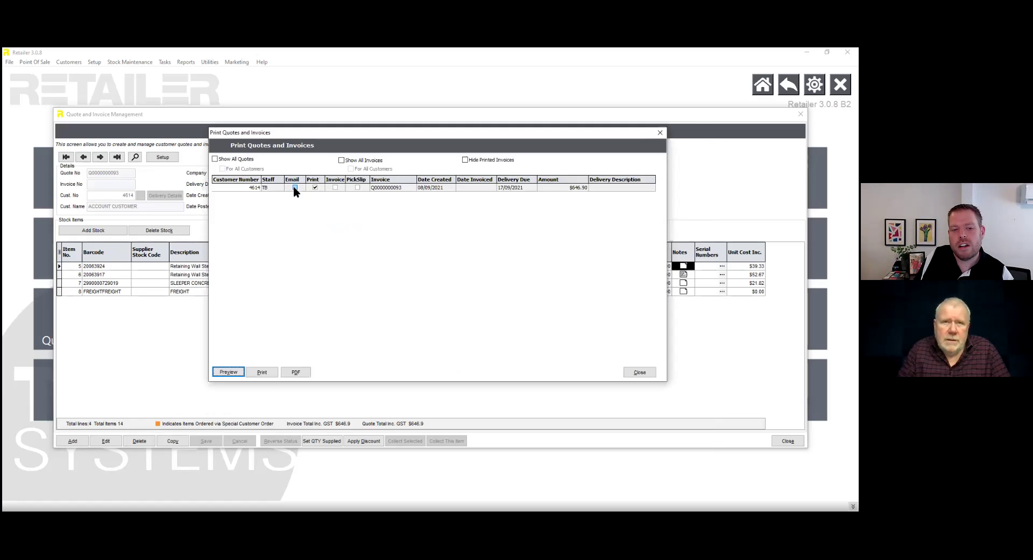
left_click(295, 188)
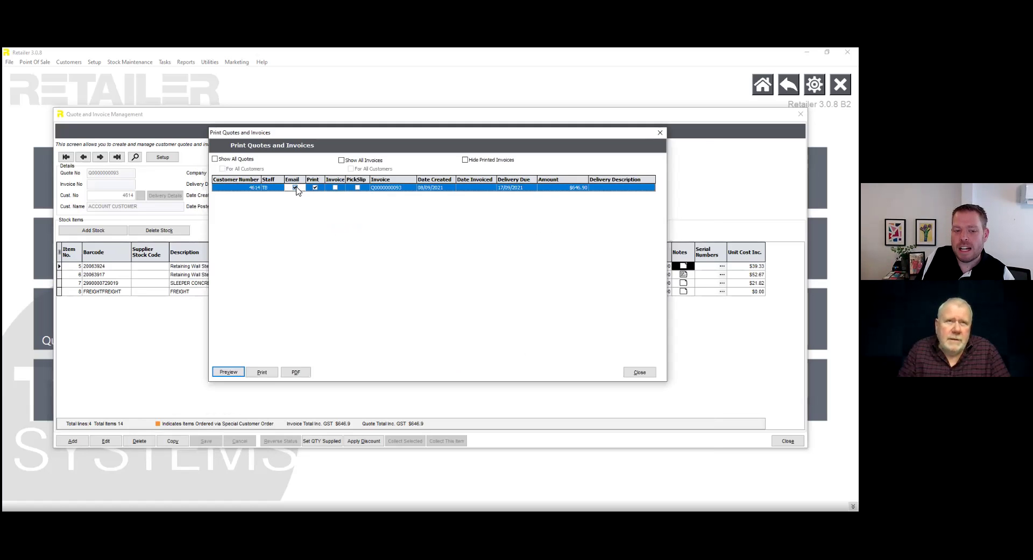
left_click(335, 187)
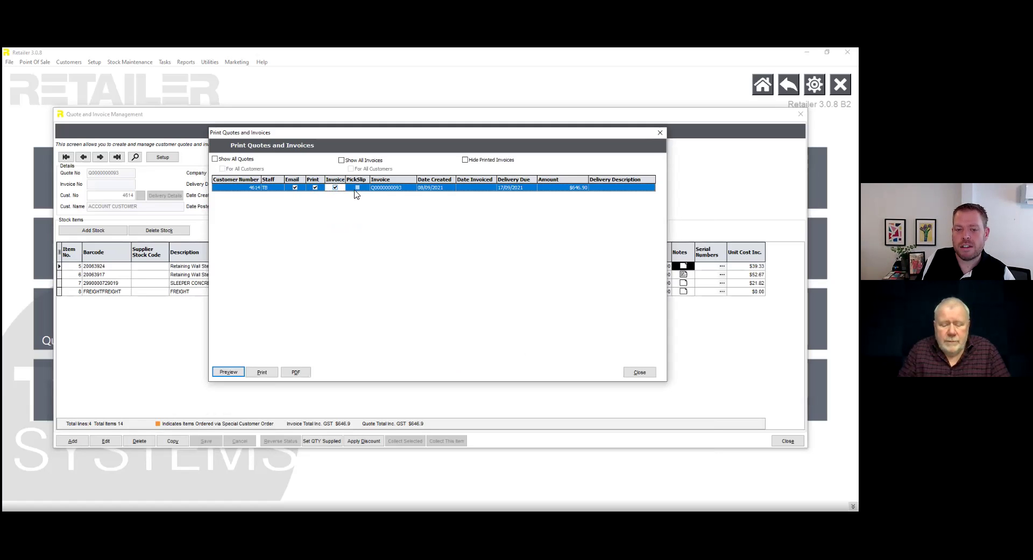
left_click(357, 188)
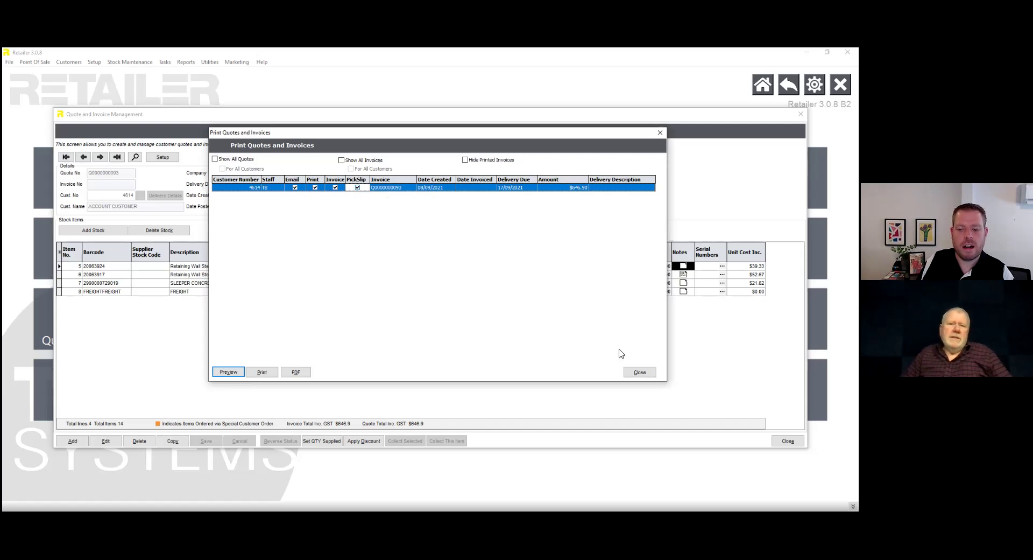
left_click(641, 376)
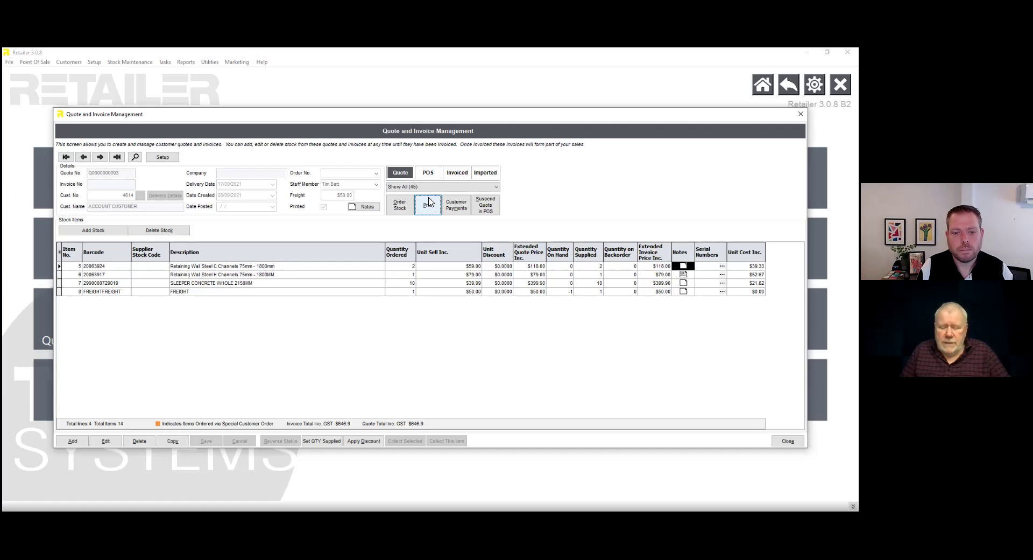
Preview the quote's picking slip and quotation without printing, and close the quote management window.
left_click(432, 207)
left_click(433, 209)
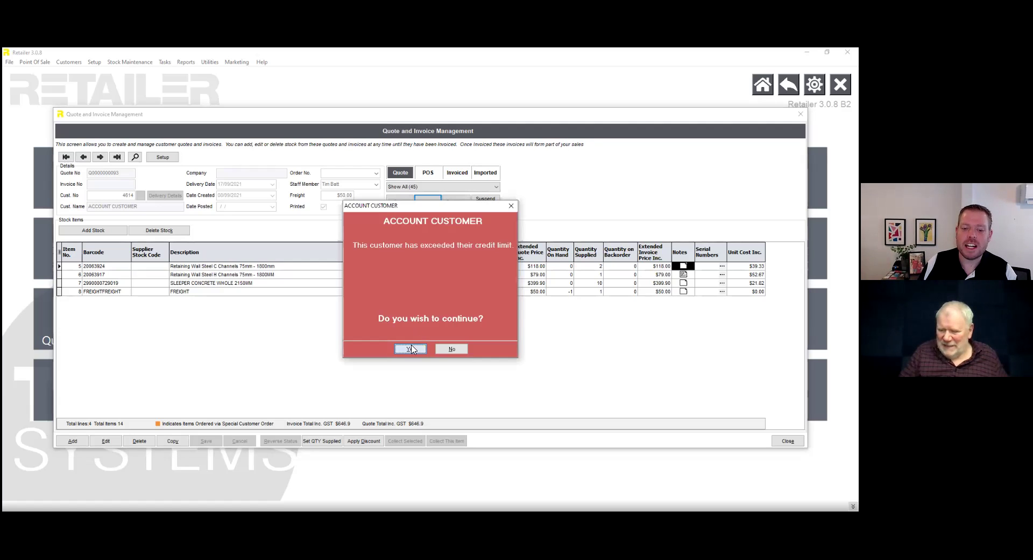
key("Return")
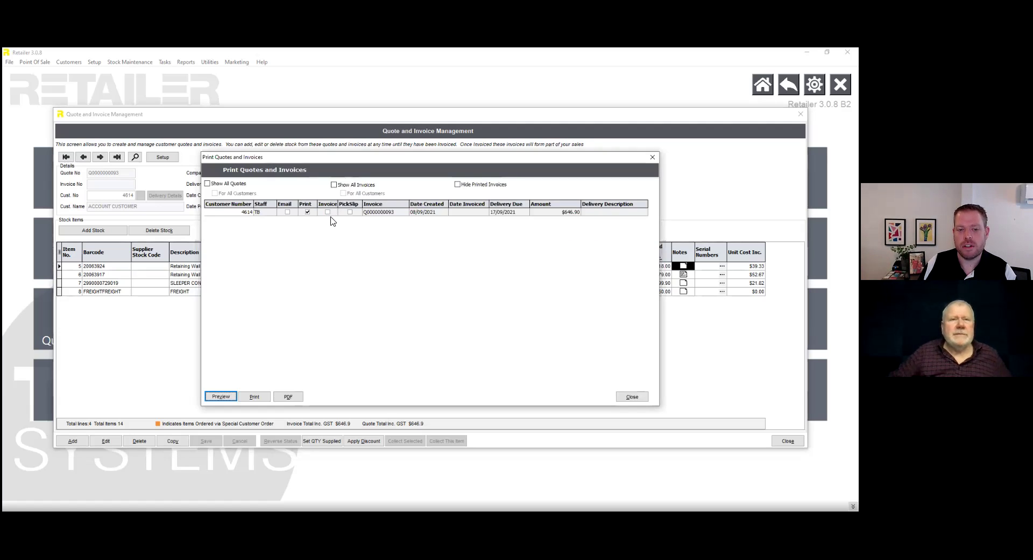
left_click(347, 213)
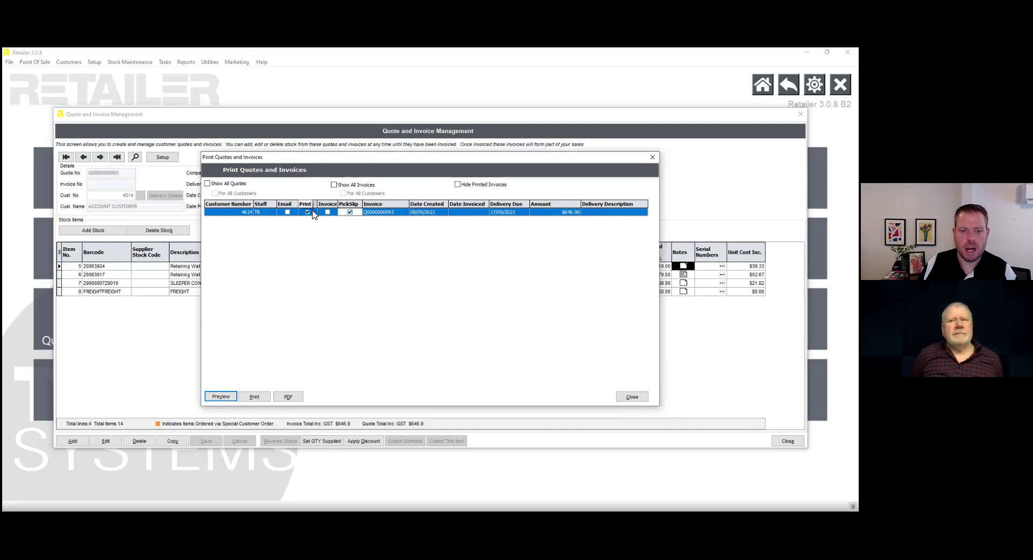
left_click(221, 397)
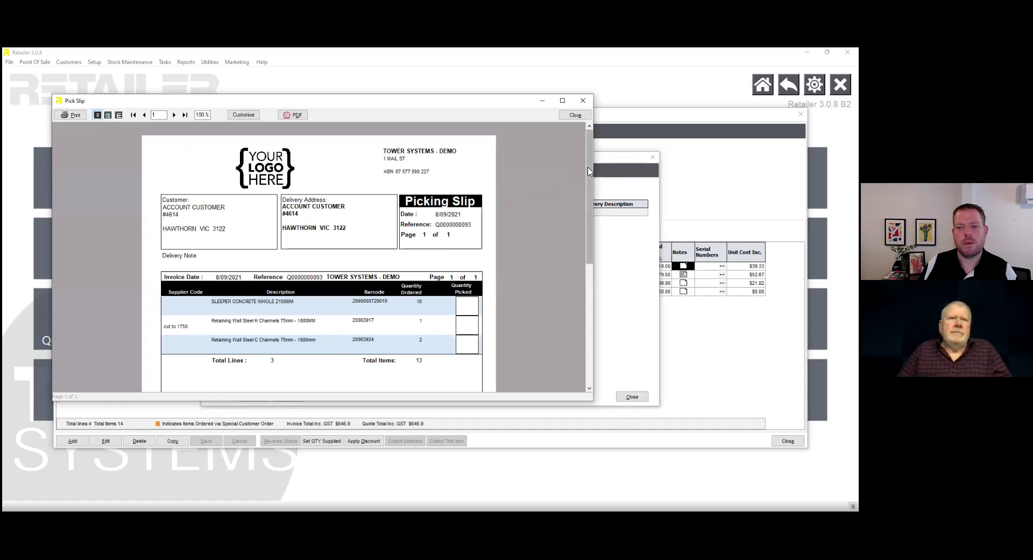
scroll(349, 254, "down", 2)
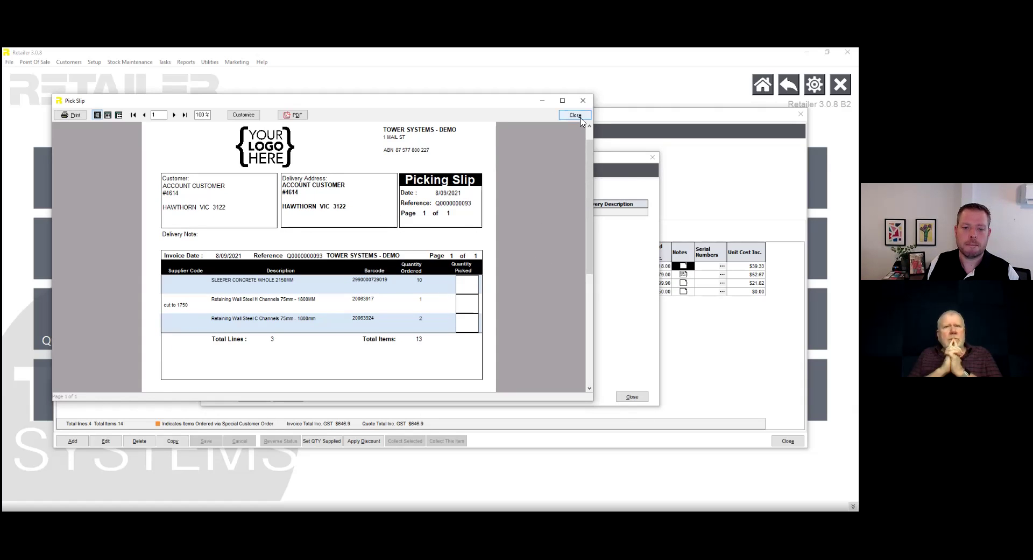
key("Escape")
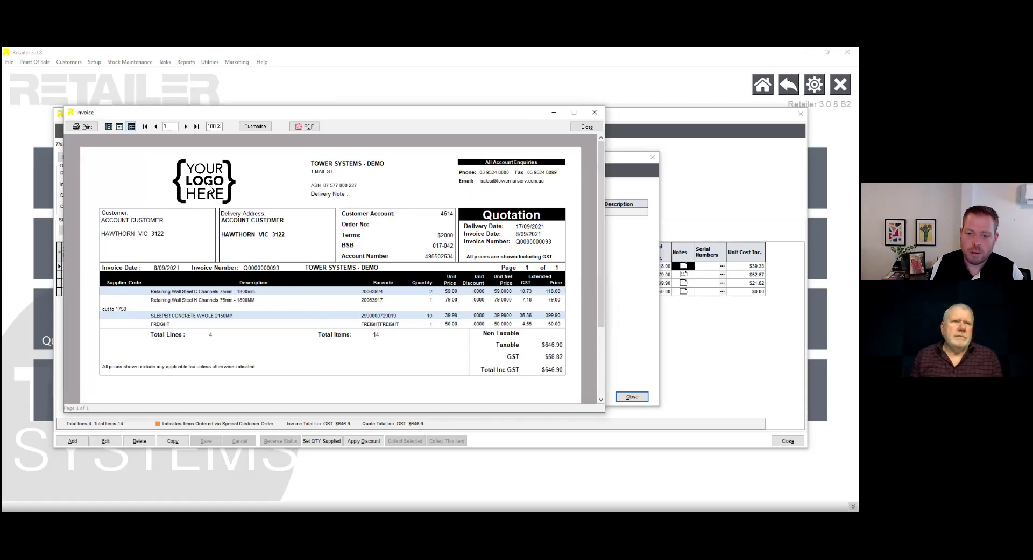
left_click(586, 127)
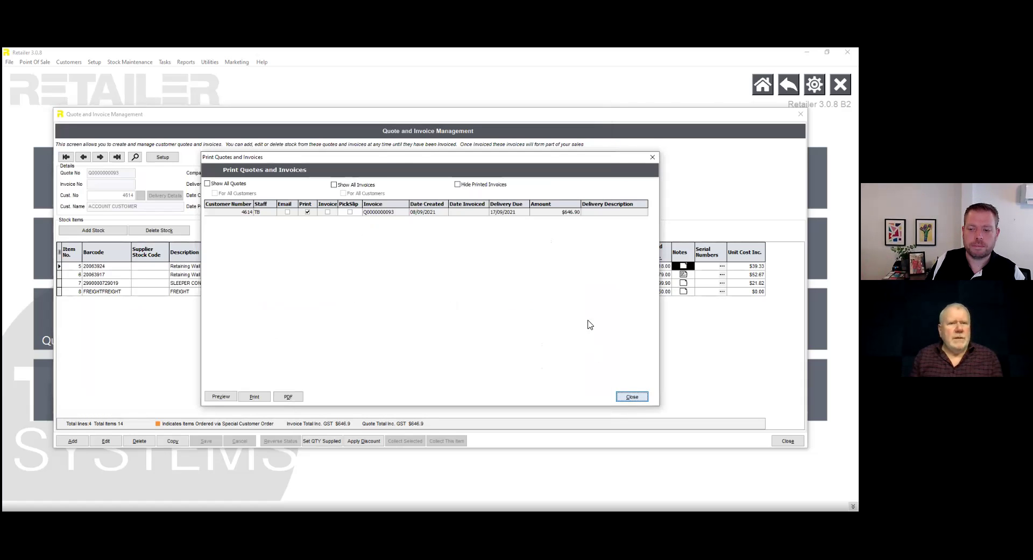
left_click(632, 396)
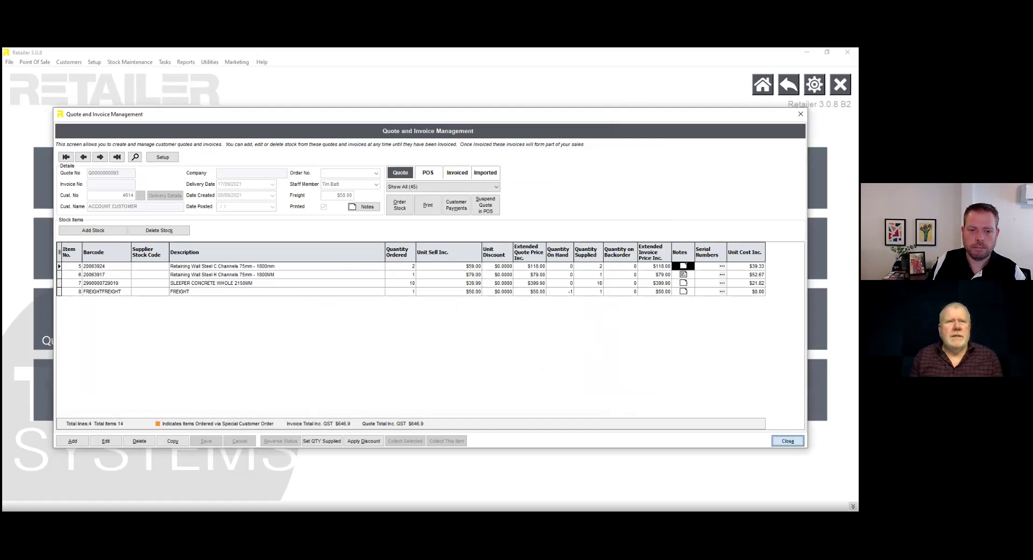
key("Return")
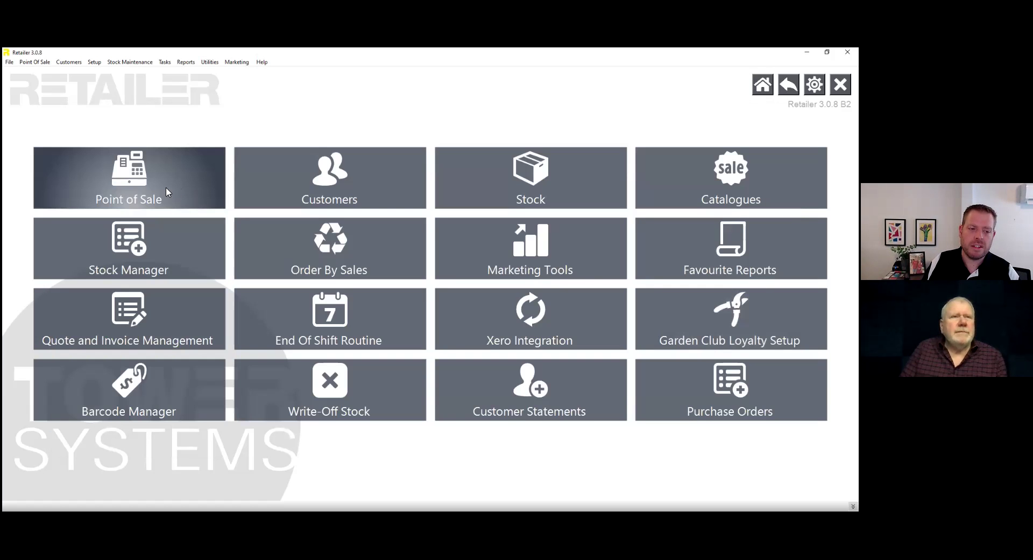
Start a cash sale in Point of Sale and add 4.5 m³ of the soil item Budget Mix 1m3.
left_click(166, 191)
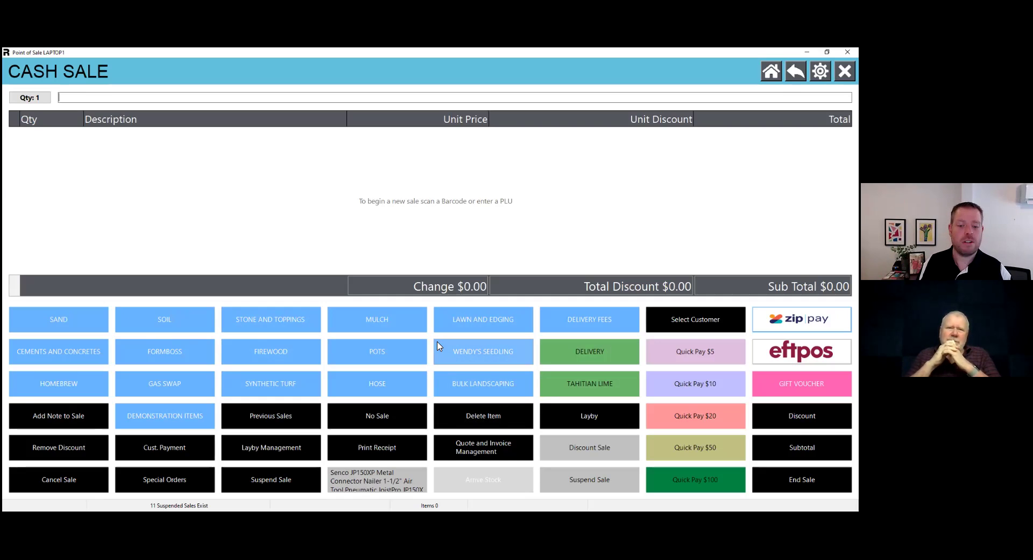
left_click(495, 386)
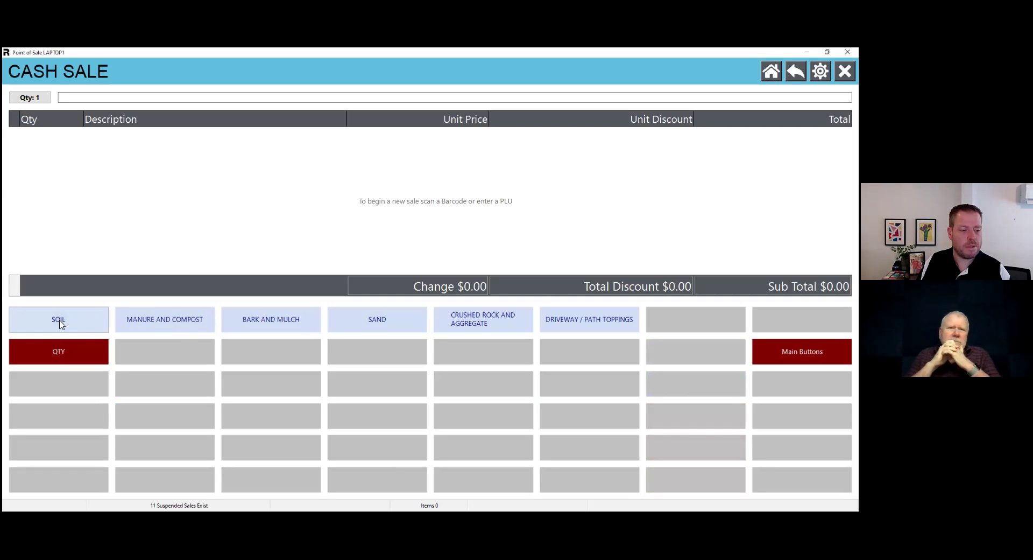
left_click(59, 320)
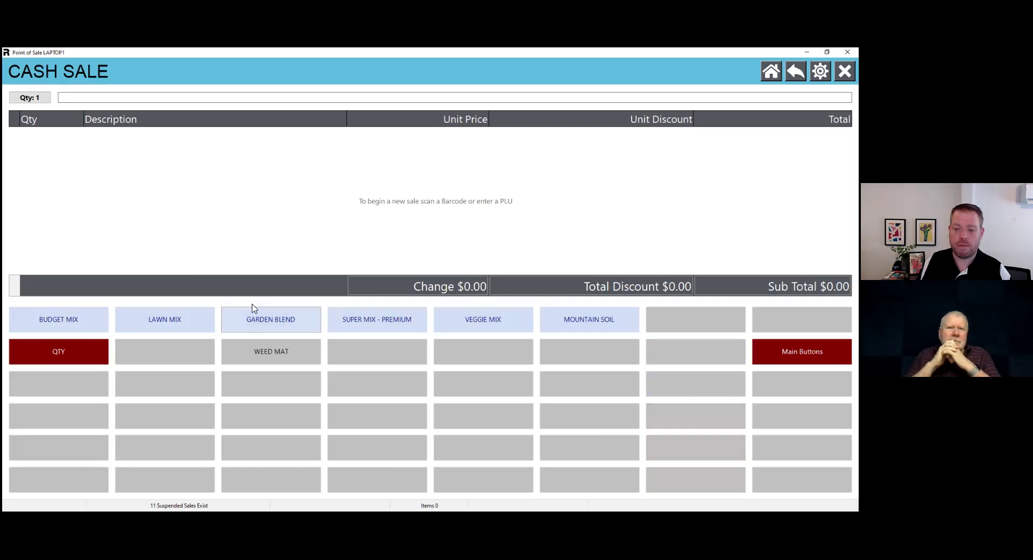
left_click(74, 321)
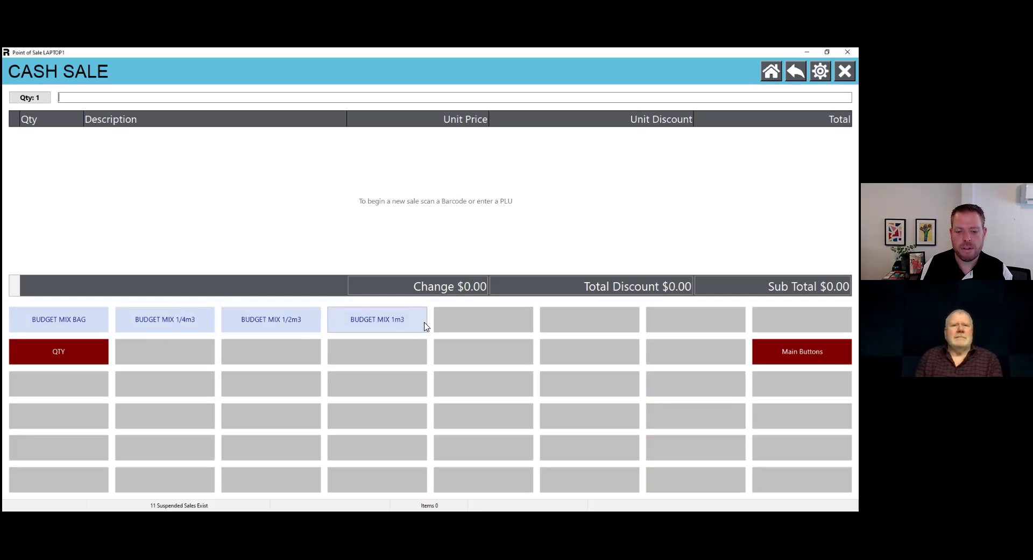
type("4.5")
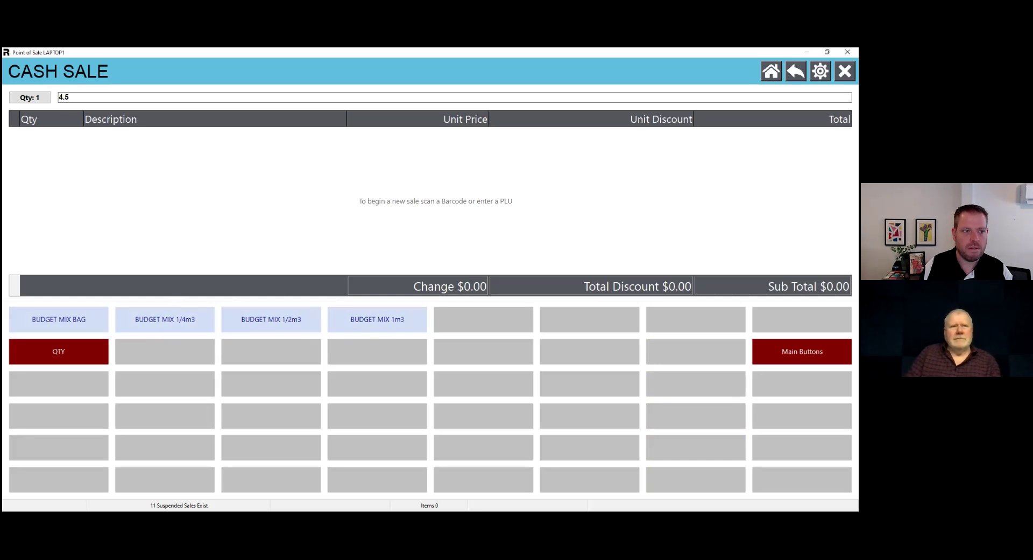
left_click(396, 322)
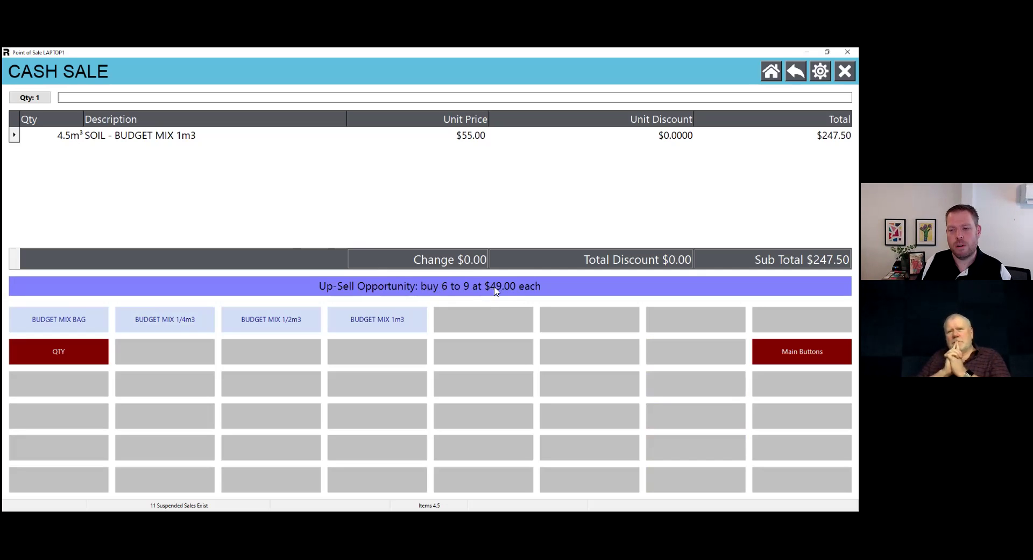
Change the quantity of the Budget Mix soil line to 6 m³.
double_click(76, 141)
left_click(466, 270)
key("Return")
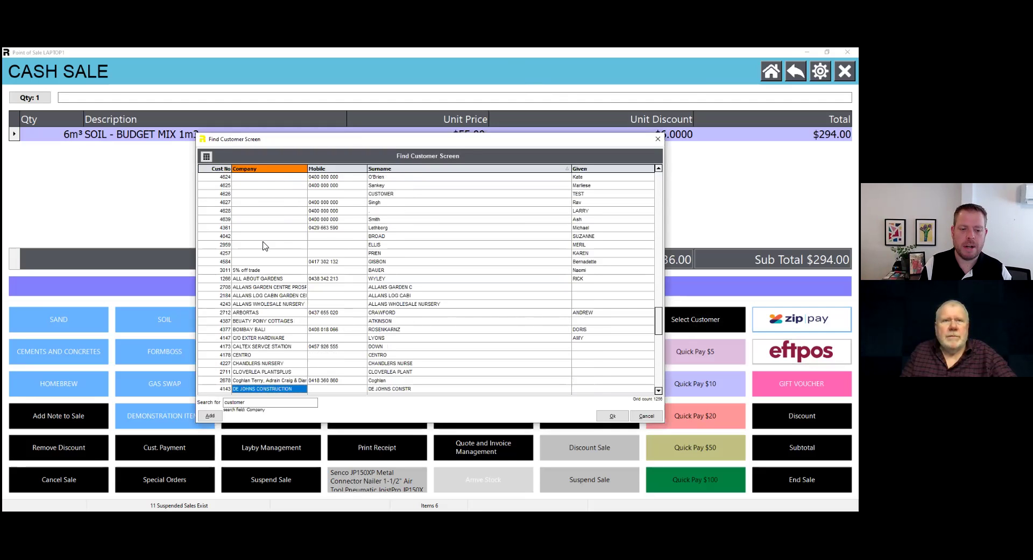
Search the customers by surname for "customer", assign the Account Customer to the sale, and continue past the credit limit warning.
type("us")
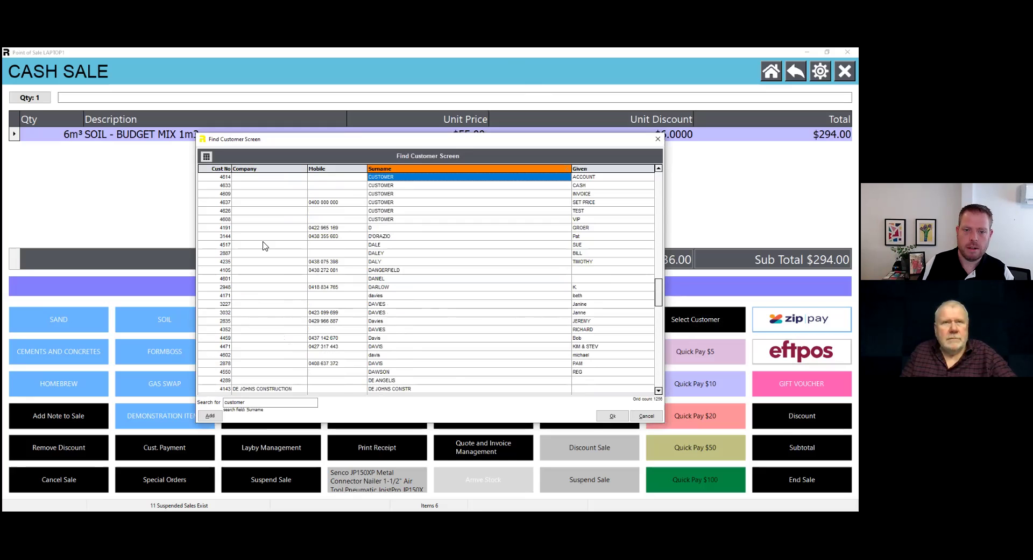
key("Return")
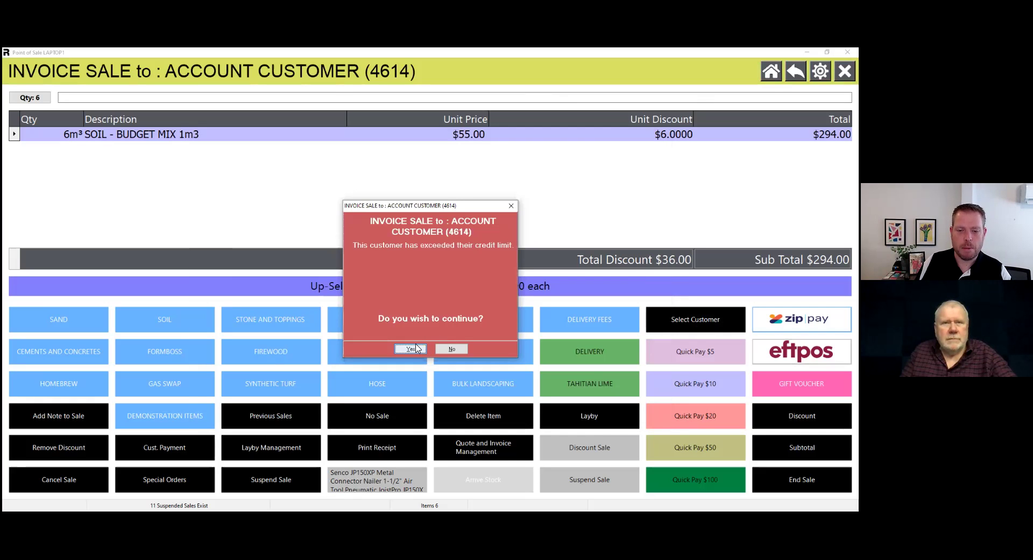
left_click(410, 349)
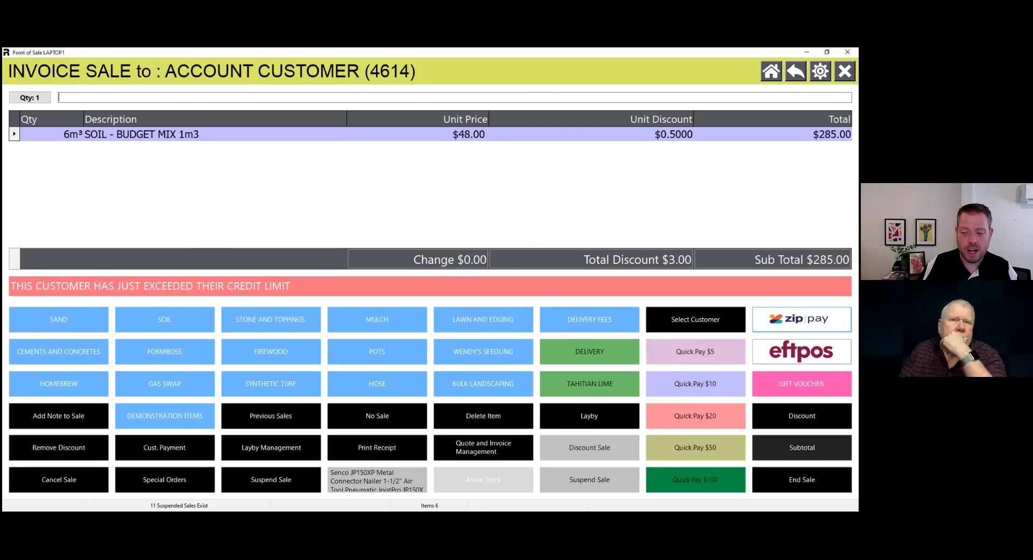
Finalise the invoice sale with the Kerbside Pickup delivery details and close the invoice preview.
left_click(801, 447)
left_click(433, 192)
left_click(432, 198)
left_click(438, 192)
left_click(431, 199)
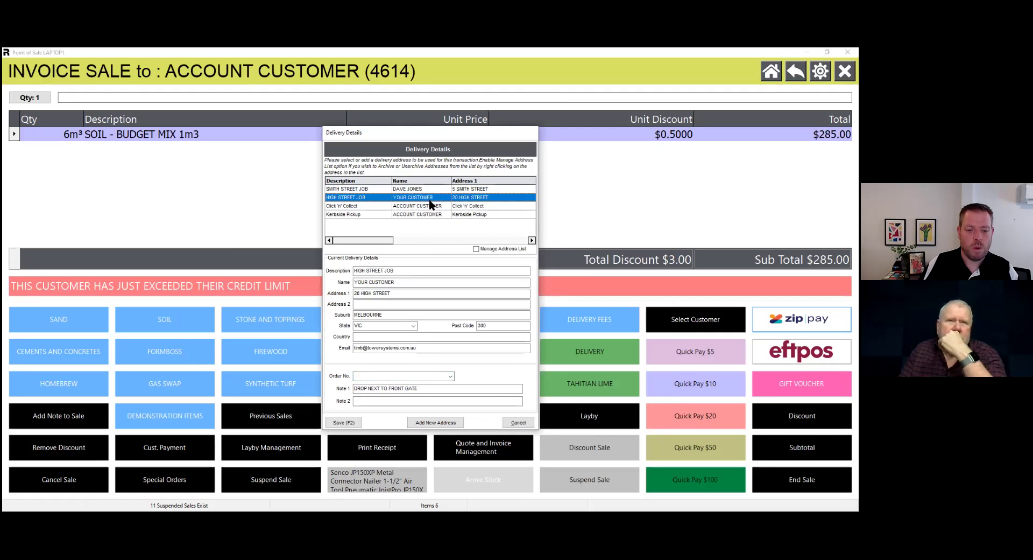
left_click(432, 207)
left_click(431, 214)
left_click(428, 206)
left_click(427, 197)
left_click(431, 189)
left_click(441, 197)
left_click(443, 206)
left_click(443, 214)
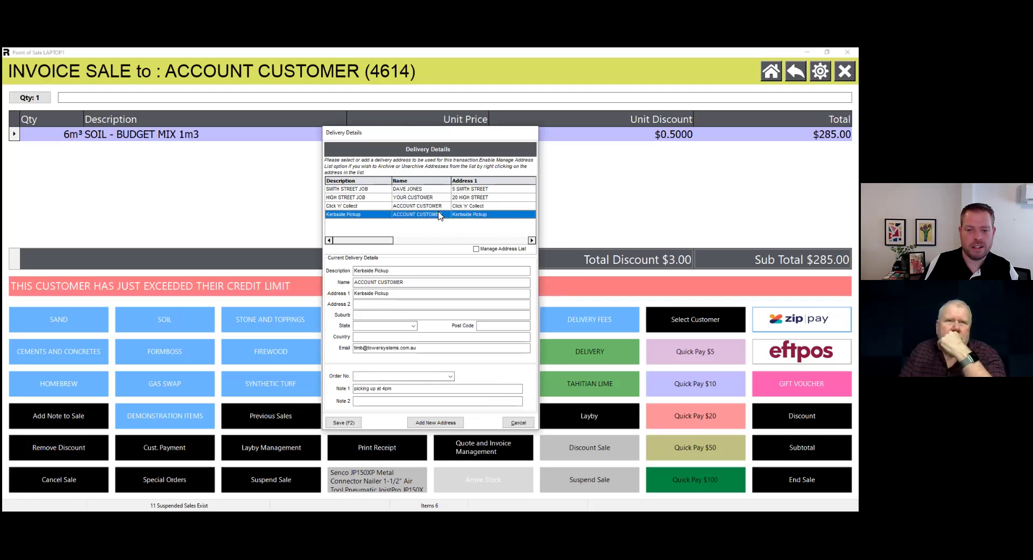
left_click(354, 423)
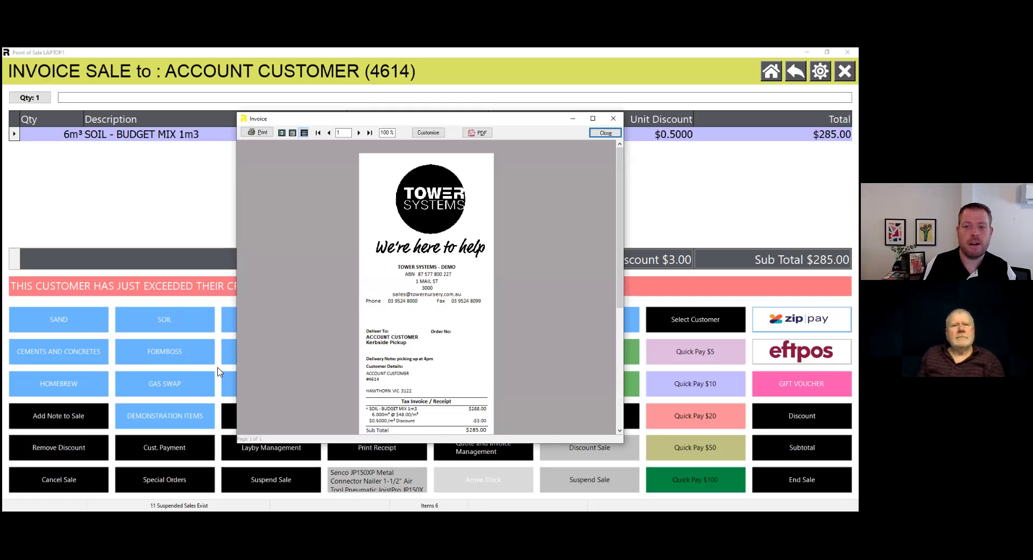
left_click(606, 133)
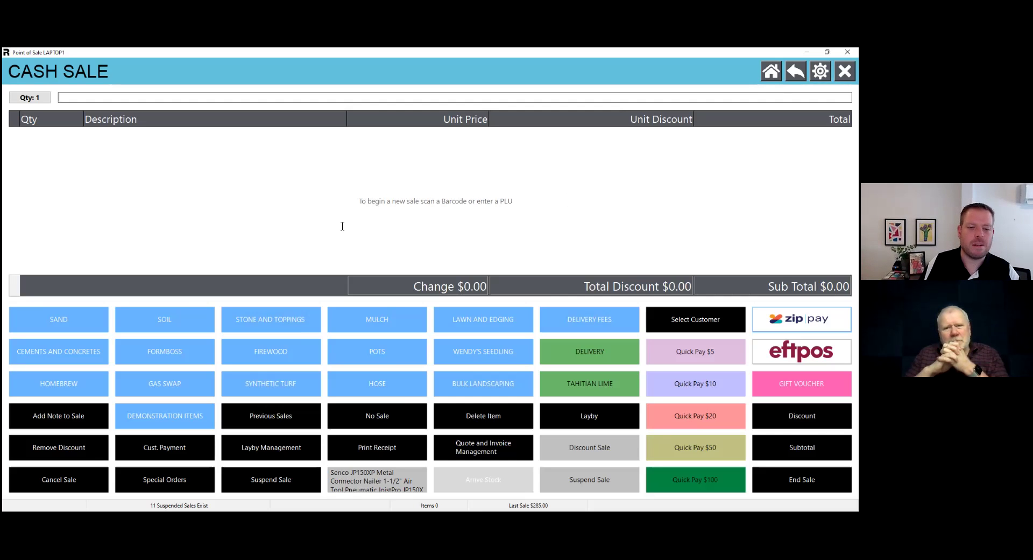
In the Customers window, mark the five oldest transactions for printing or emailing, and close the list without sending them.
key("alt+Tab")
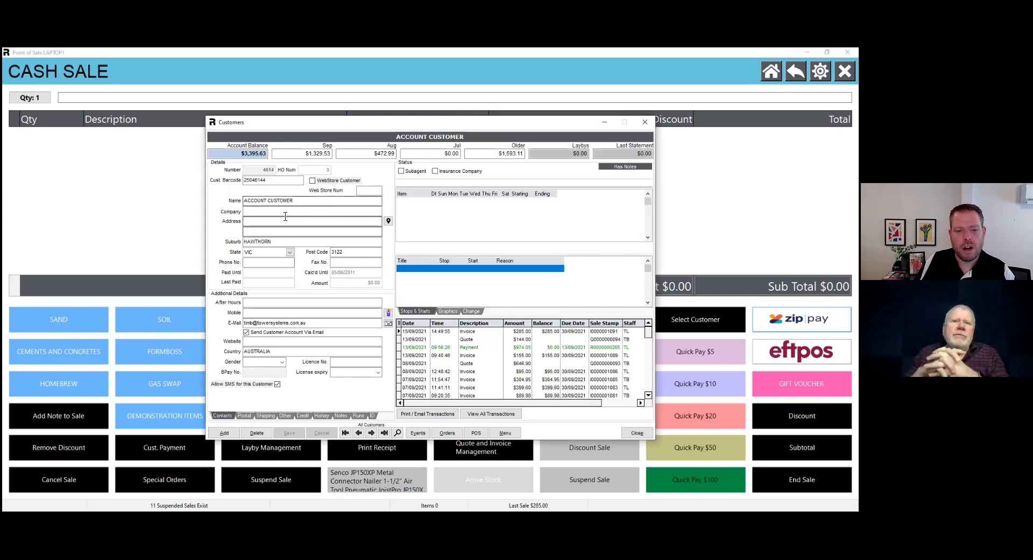
left_click(431, 417)
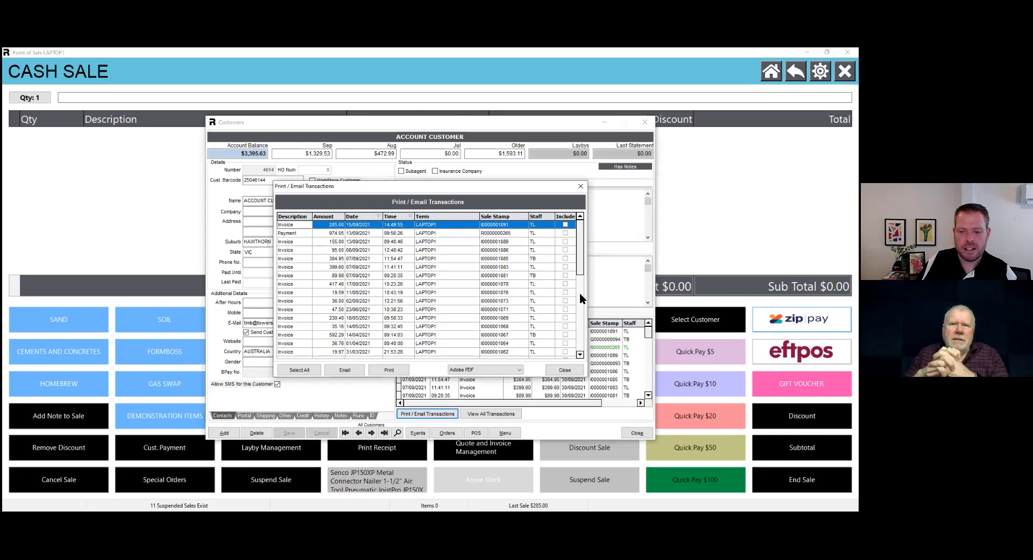
left_click_drag(578, 270, 578, 347)
left_click(566, 343)
left_click(565, 334)
left_click(565, 325)
left_click(565, 318)
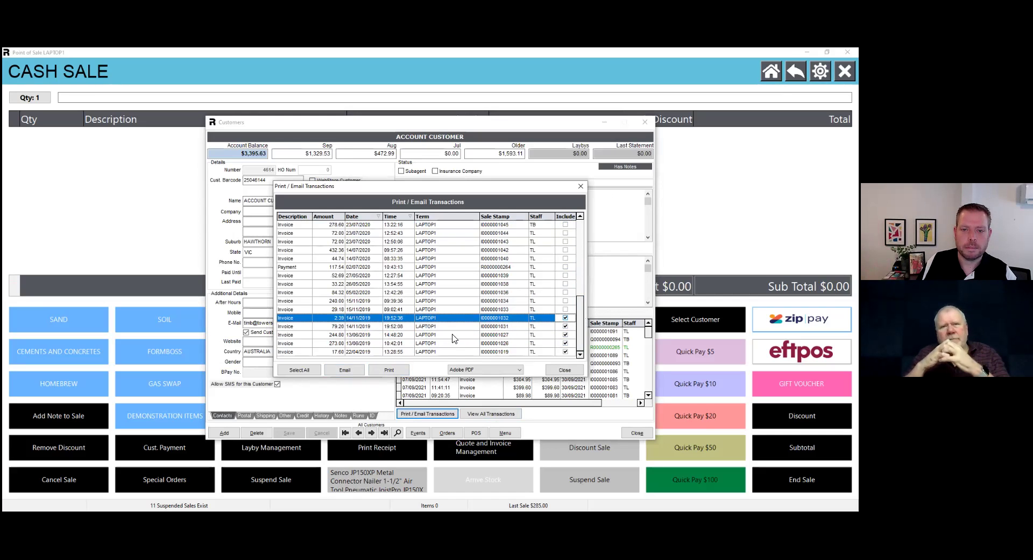
left_click(565, 370)
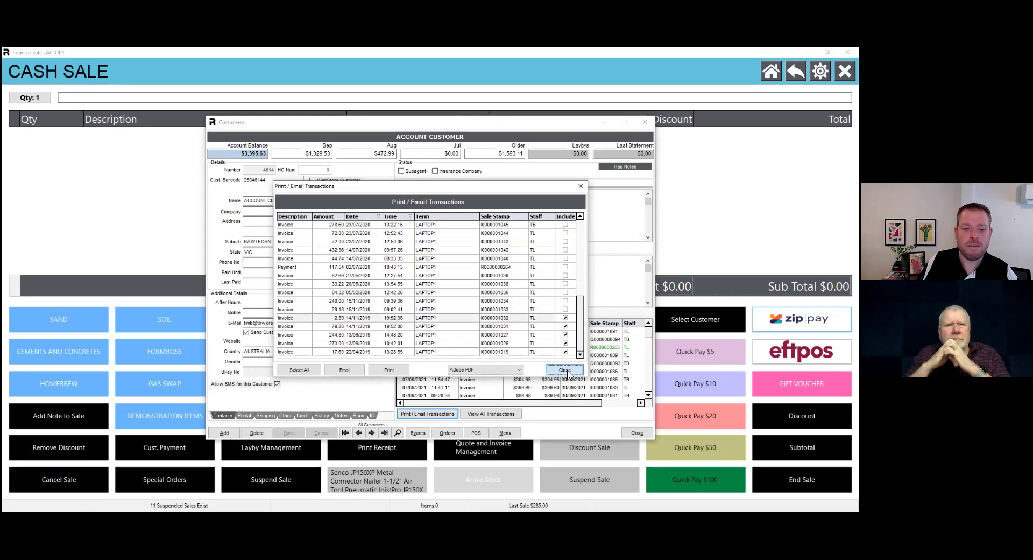
Review the customer's credit limit settings and the available discount profiles, keeping the TRADE 20% profile.
left_click(305, 416)
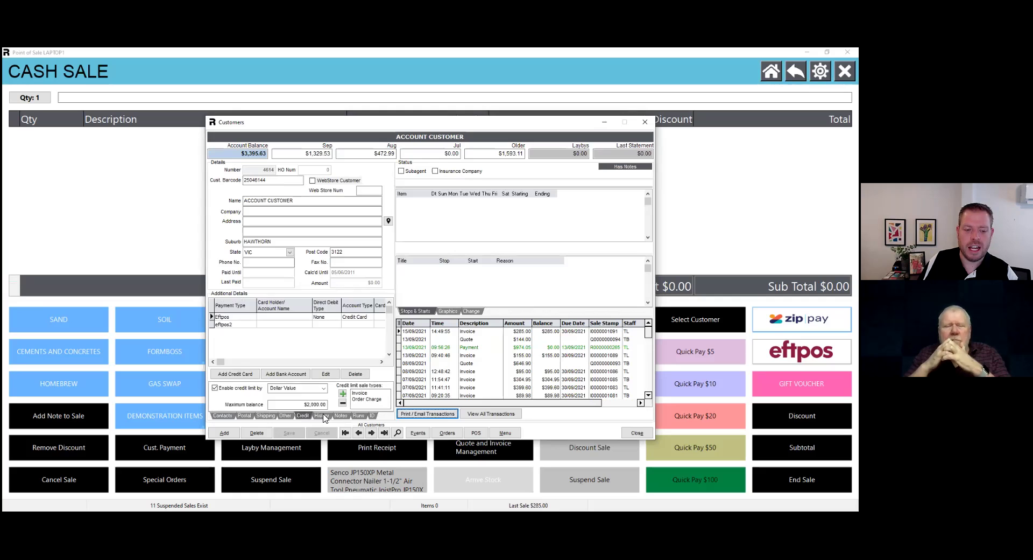
left_click(320, 416)
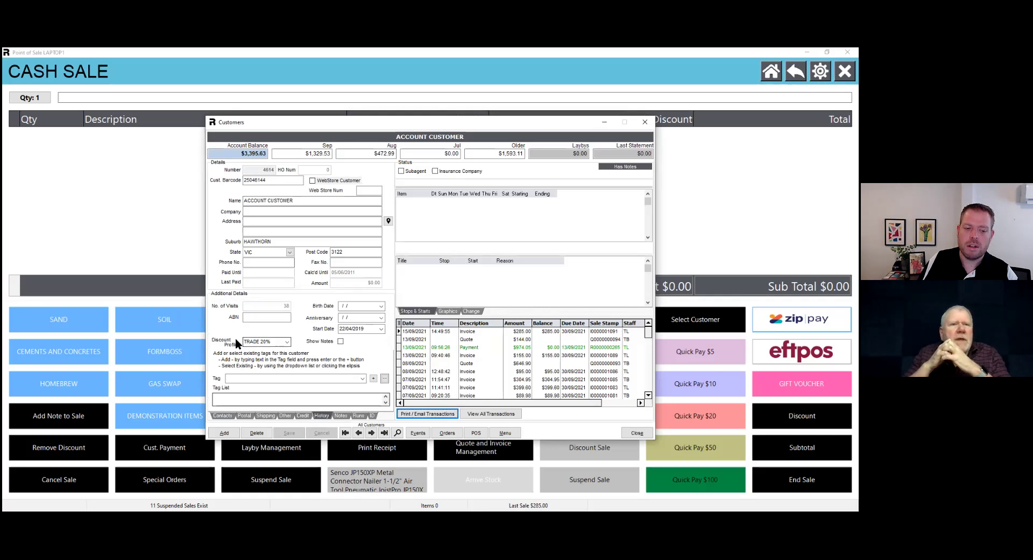
left_click(287, 342)
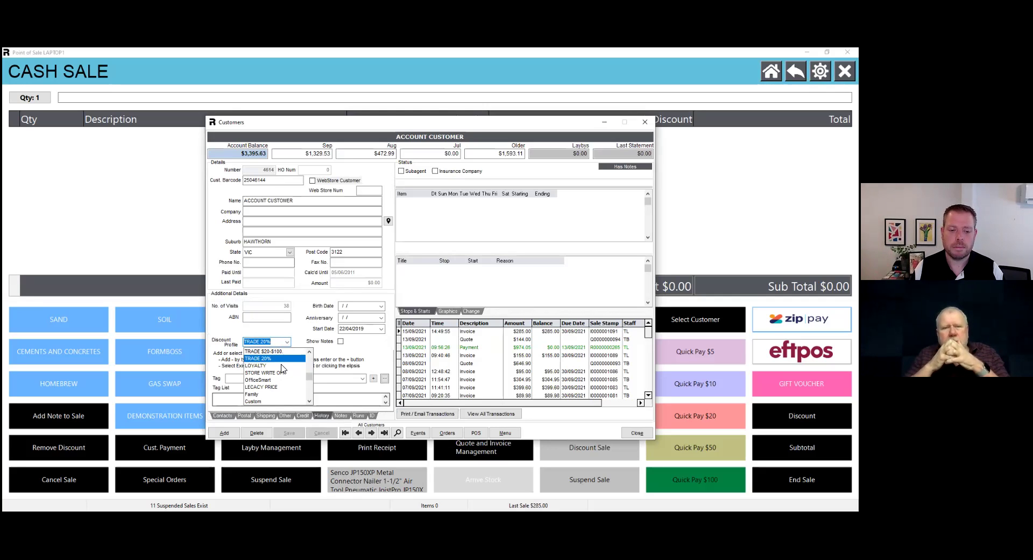
left_click(373, 349)
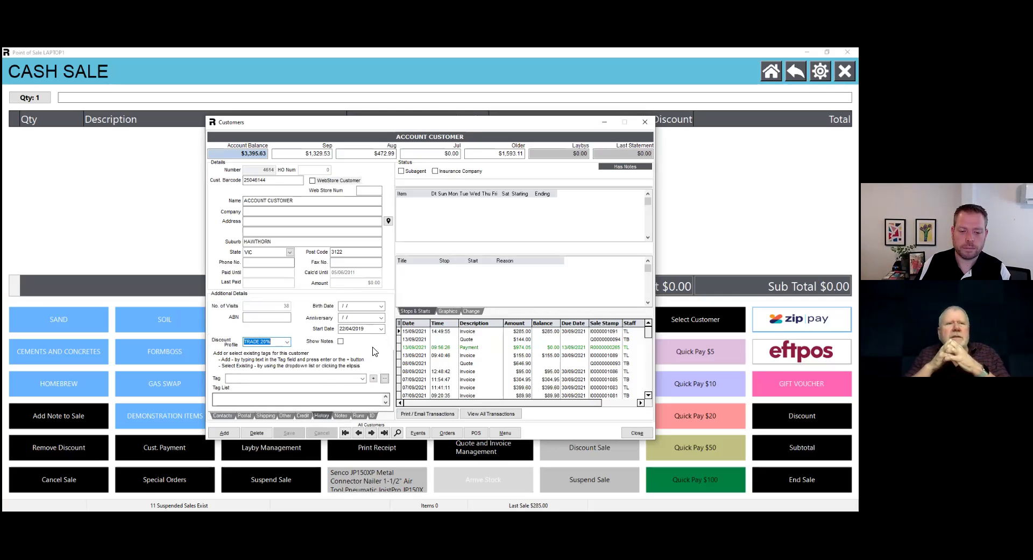
Enable Show Notes for the customer, discard the change, and close the customer record.
left_click(341, 342)
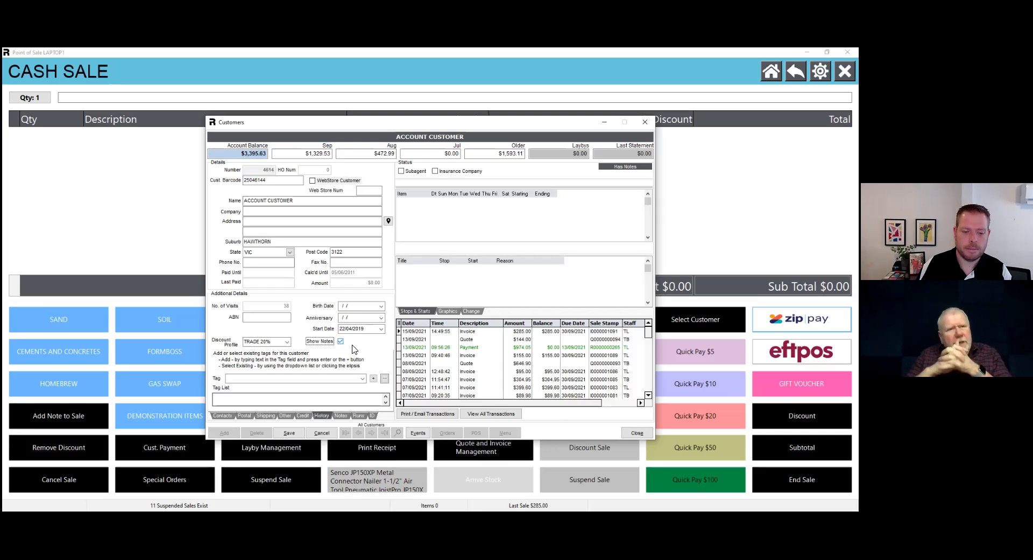
left_click(323, 434)
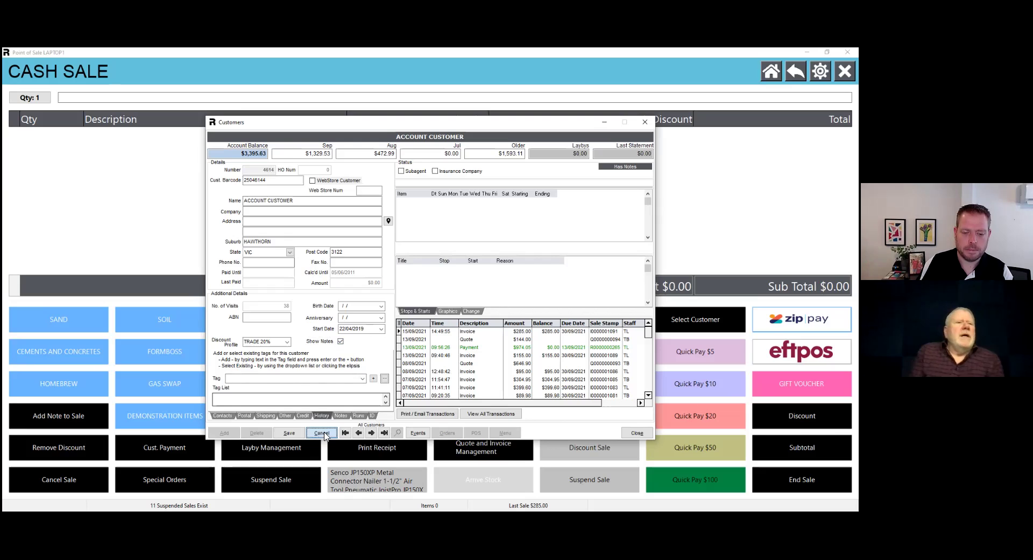
left_click(637, 433)
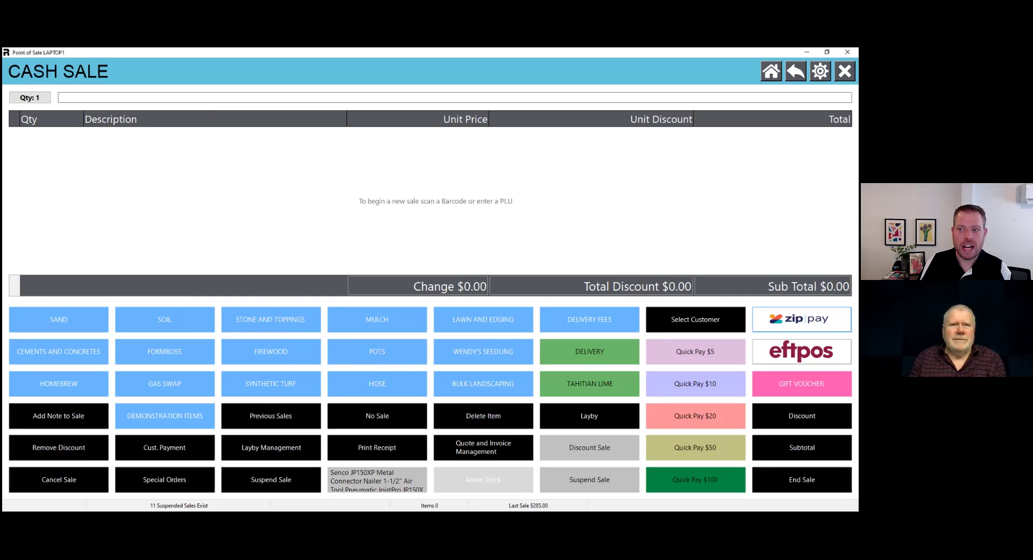
Look through the sale screen's layout settings and available layouts, keeping Landscape Layout.
left_click(820, 72)
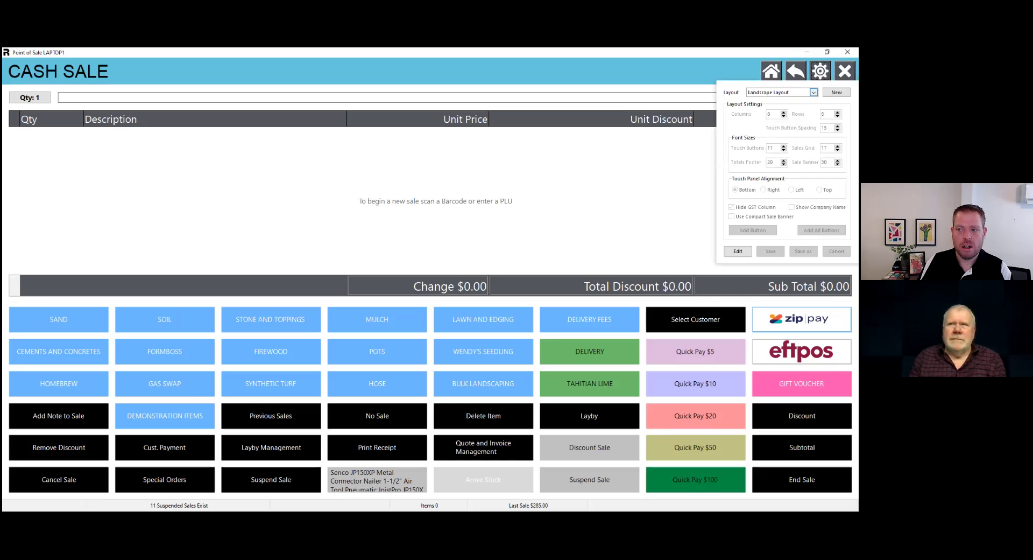
left_click(814, 92)
key("Return")
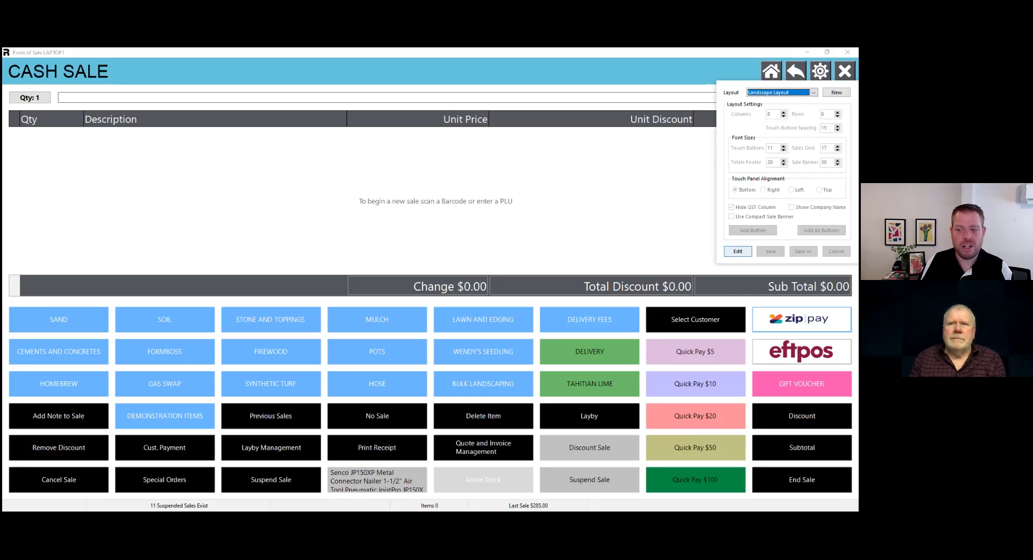
left_click(610, 222)
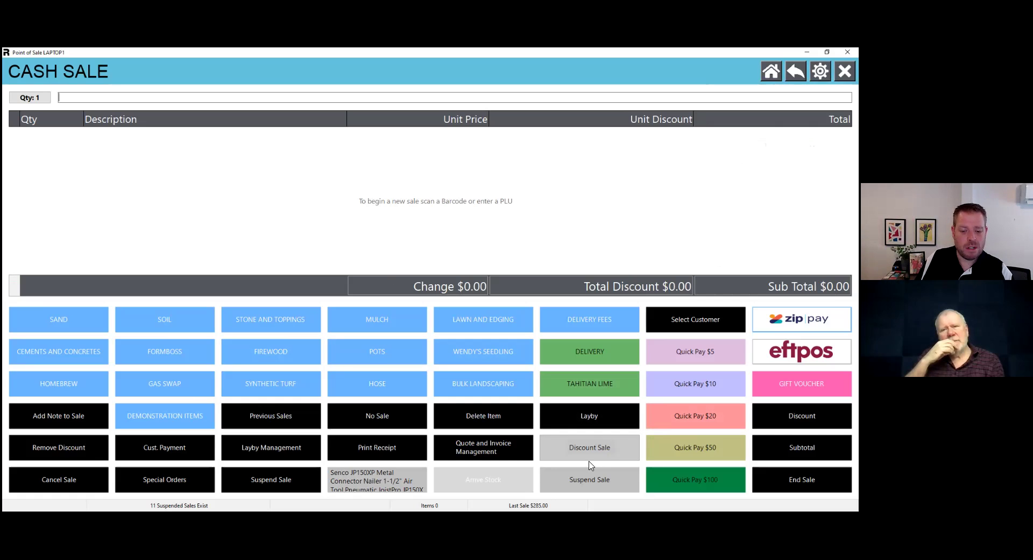
left_click(497, 449)
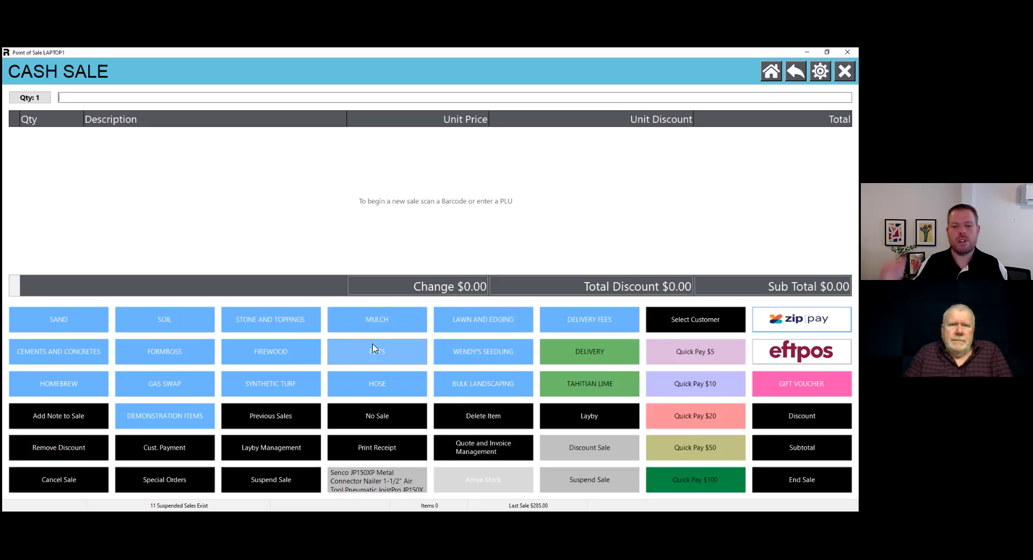
Add 1 tonne of Firewood Per Tonne to a cash sale, and clear the sale.
left_click(279, 354)
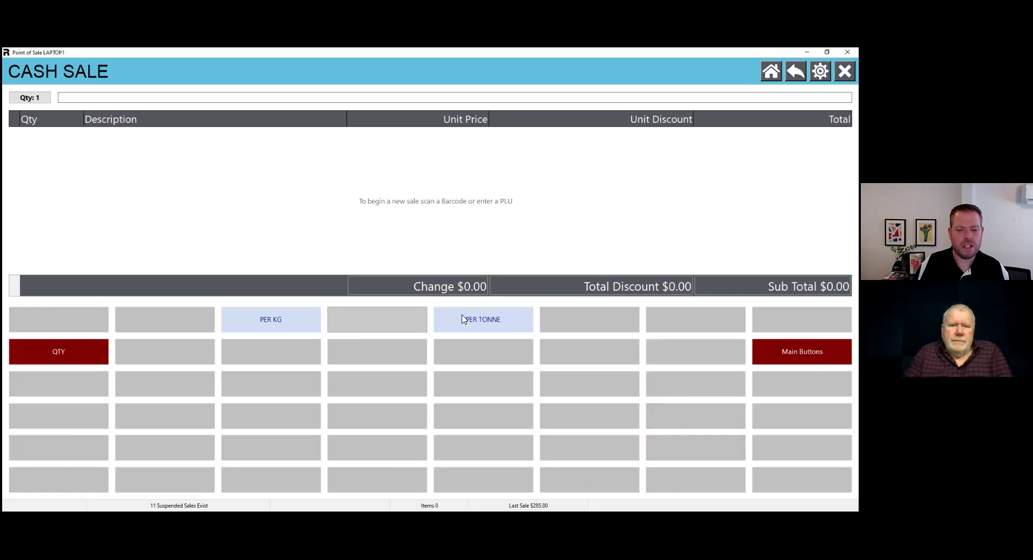
left_click(483, 325)
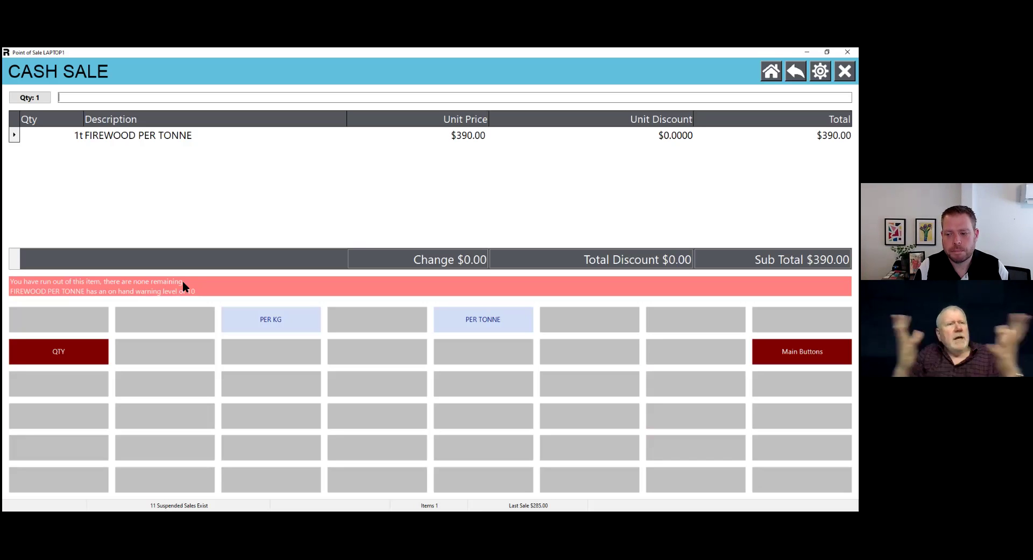
key("Escape")
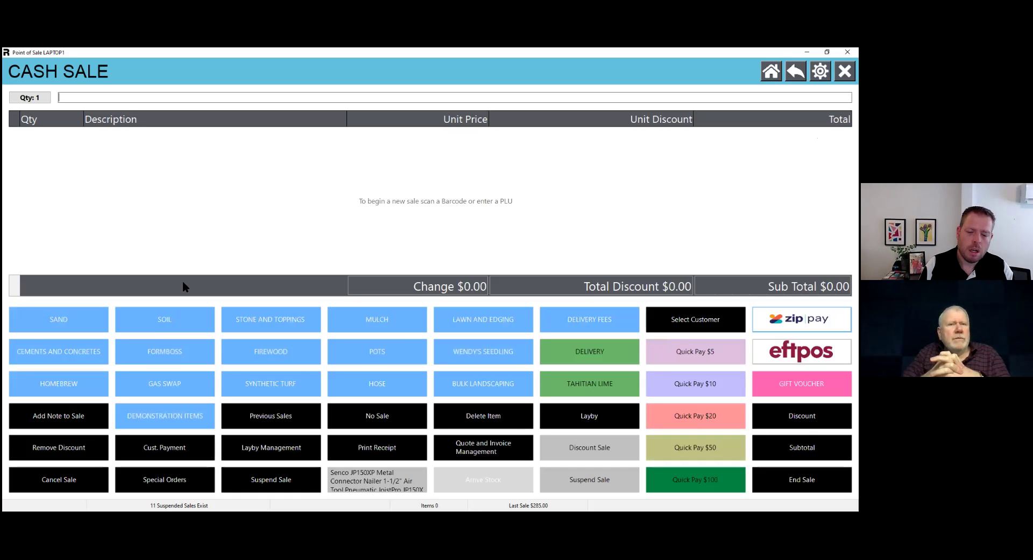